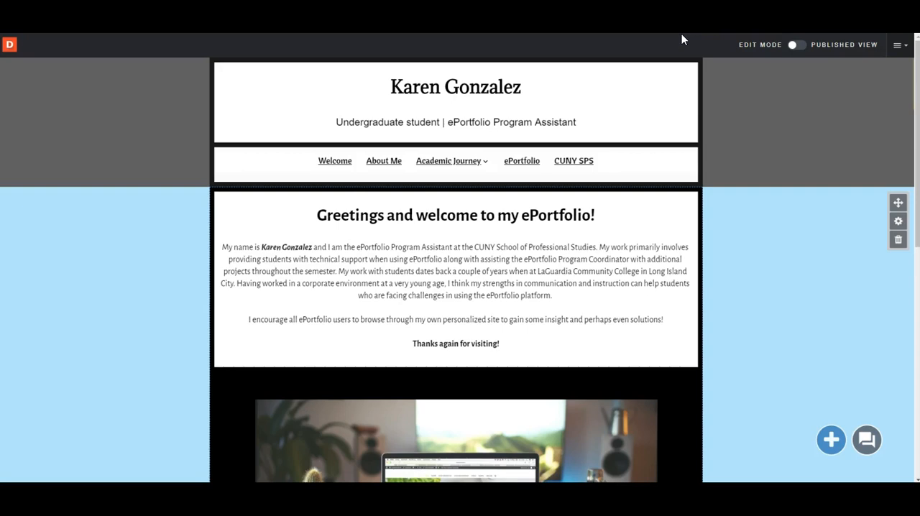
Examine the portfolio page's header, navigation links, greeting text module and image gallery module
{"action": "left_click", "coordinate": [467, 123]}
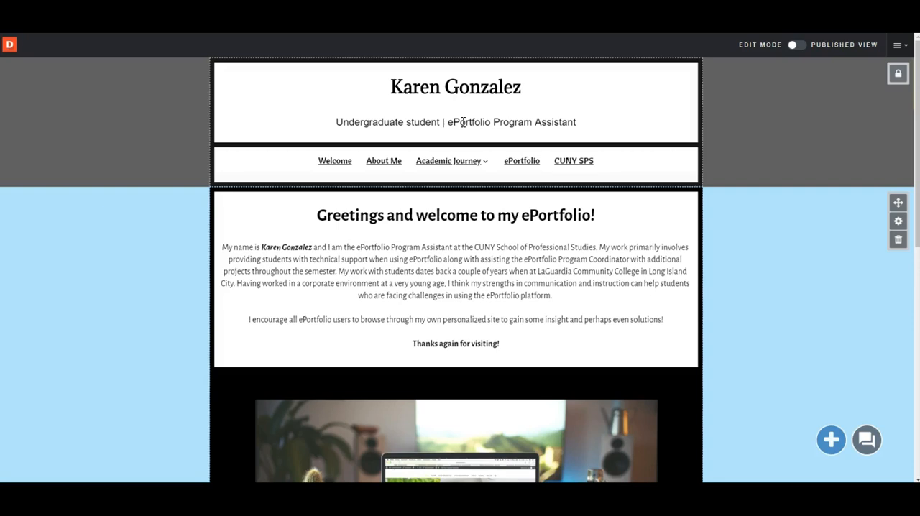
{"action": "left_click", "coordinate": [392, 94]}
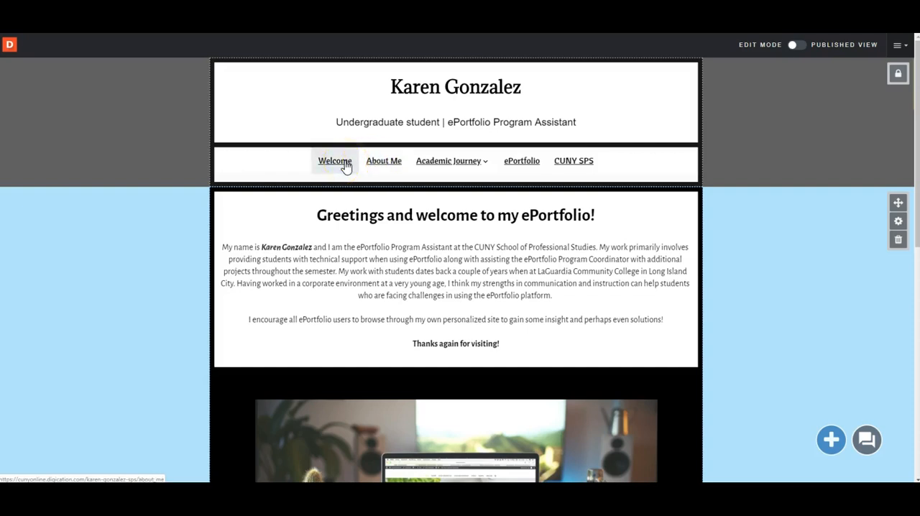
{"action": "mouse_move", "coordinate": [421, 160]}
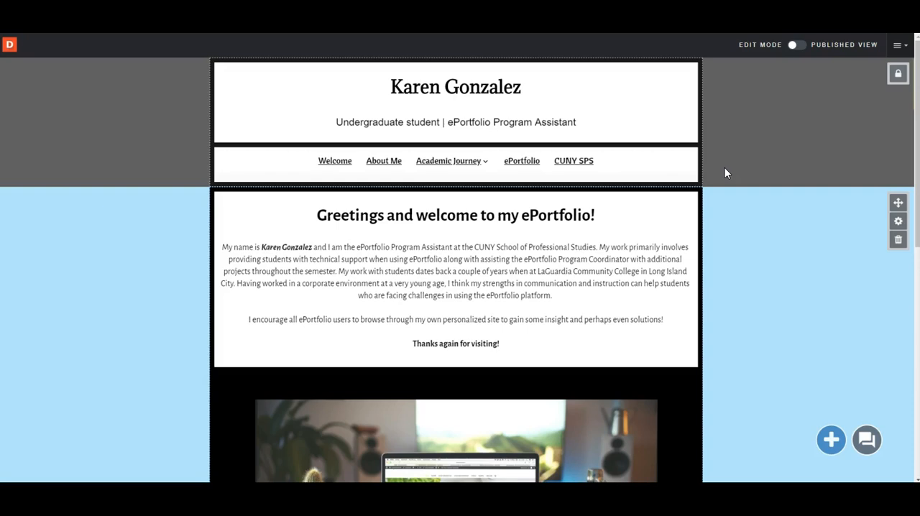
{"action": "scroll", "coordinate": [725, 168], "scroll_direction": "down", "scroll_amount": 3}
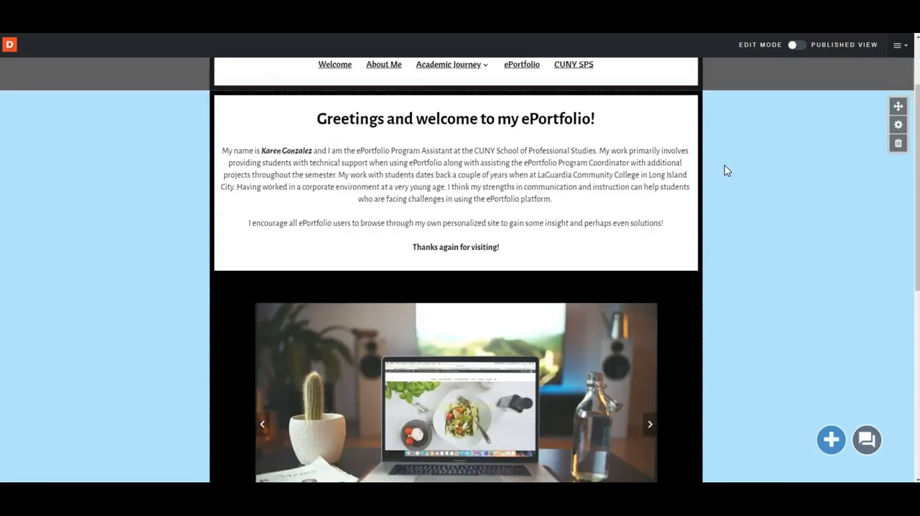
{"action": "scroll", "coordinate": [724, 168], "scroll_direction": "up", "scroll_amount": 3}
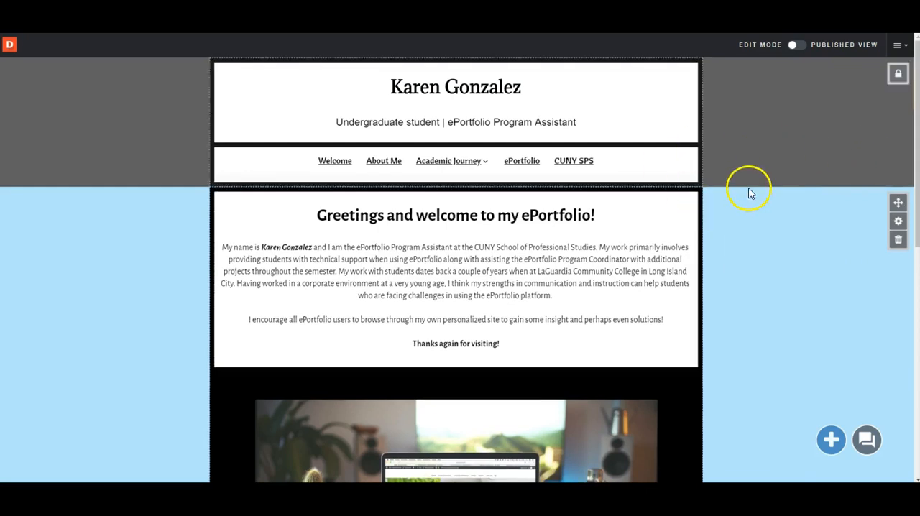
{"action": "left_click", "coordinate": [848, 112]}
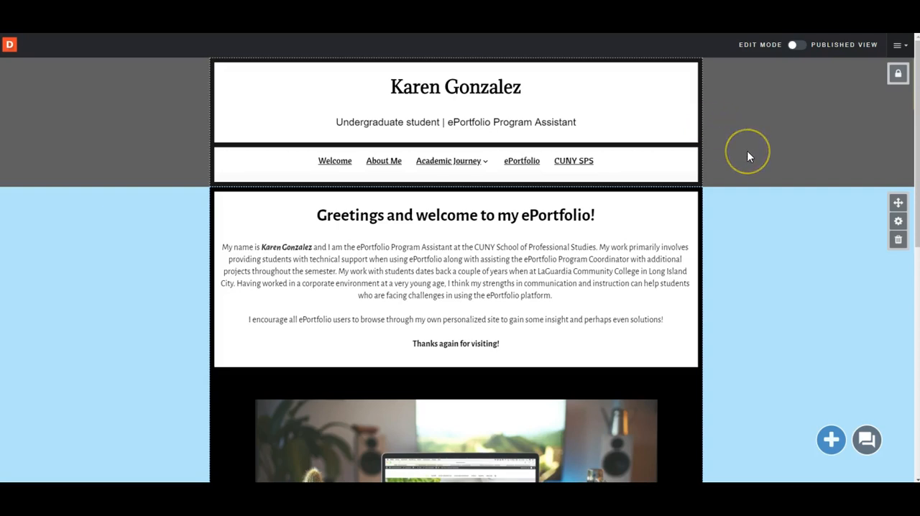
{"action": "scroll", "coordinate": [756, 166], "scroll_direction": "down", "scroll_amount": 2}
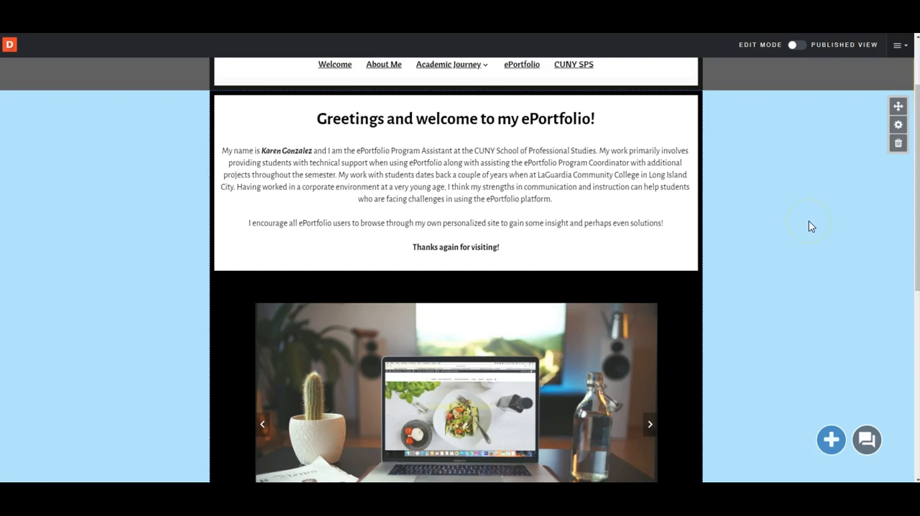
{"action": "mouse_move", "coordinate": [655, 199]}
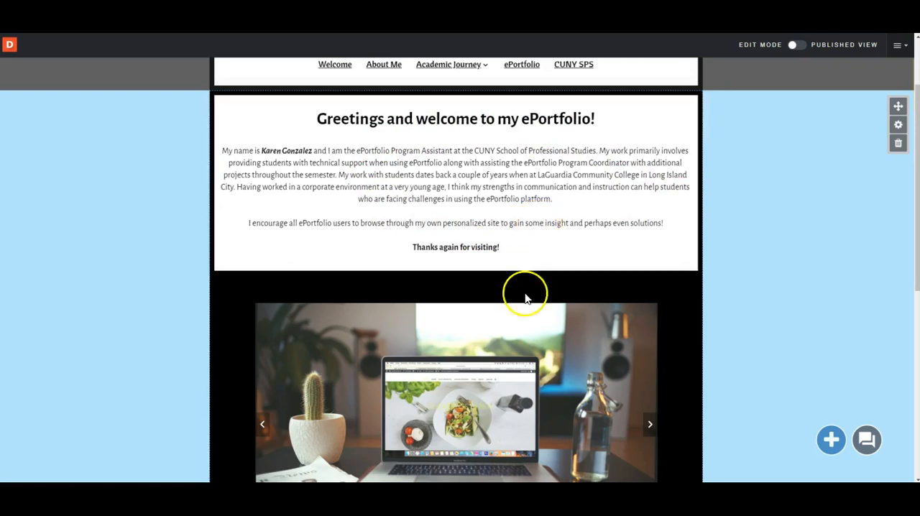
{"action": "scroll", "coordinate": [525, 344], "scroll_direction": "down", "scroll_amount": 1}
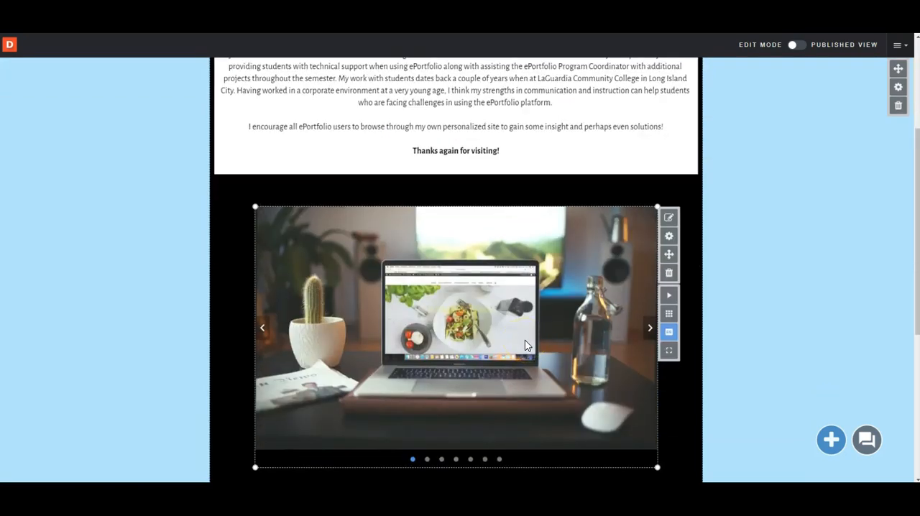
{"action": "scroll", "coordinate": [524, 345], "scroll_direction": "up", "scroll_amount": 1}
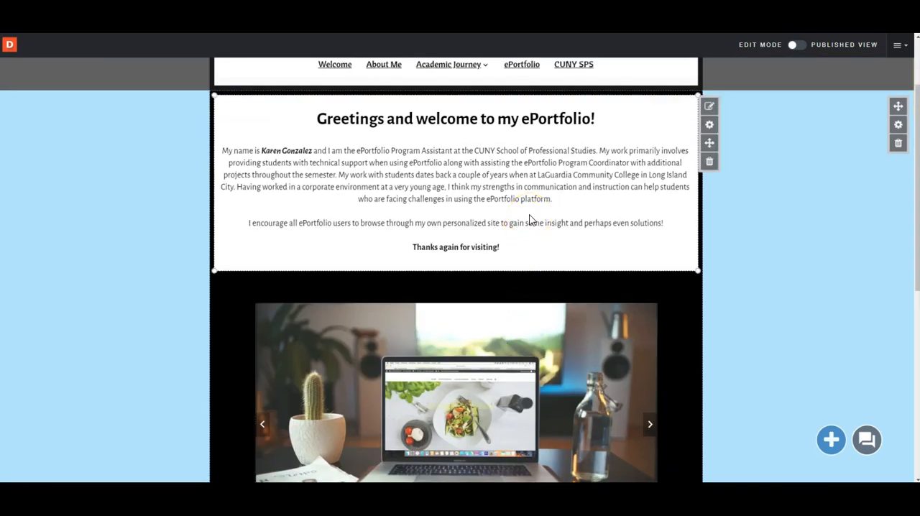
{"action": "scroll", "coordinate": [527, 216], "scroll_direction": "down", "scroll_amount": 1}
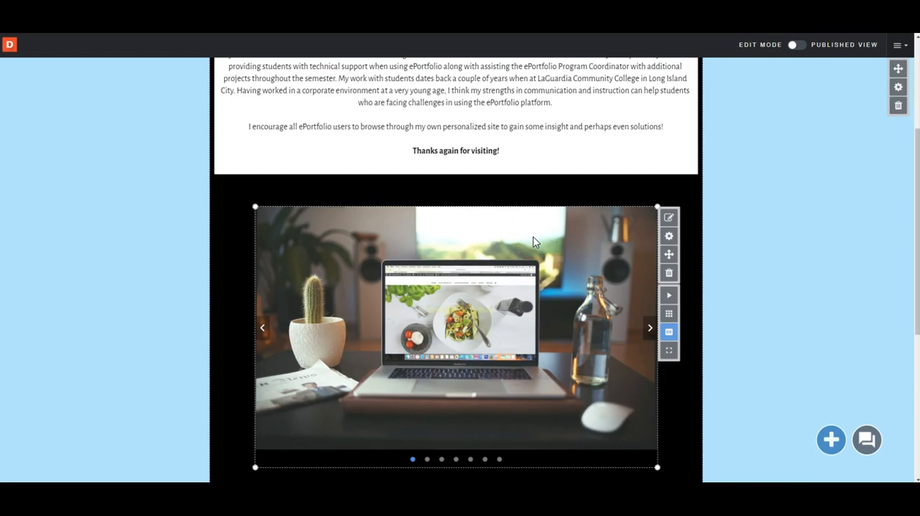
{"action": "scroll", "coordinate": [543, 237], "scroll_direction": "up", "scroll_amount": 1}
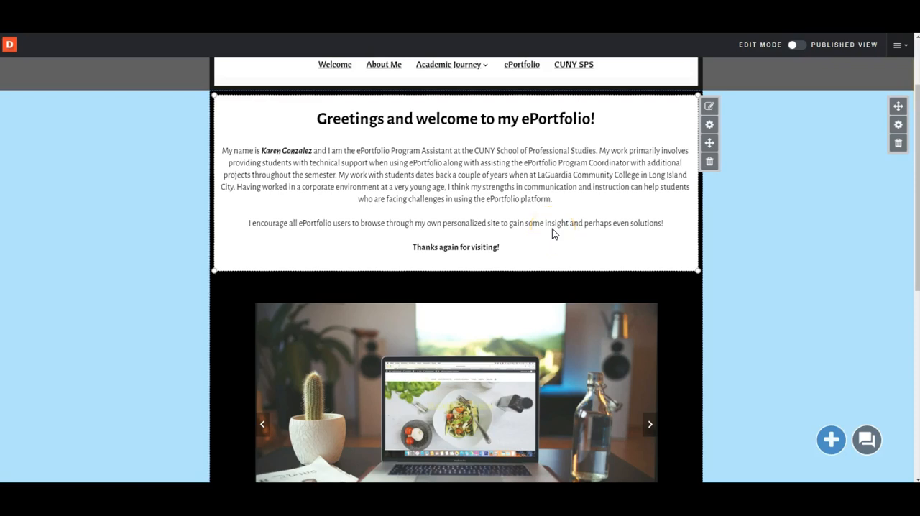
{"action": "left_click", "coordinate": [709, 162]}
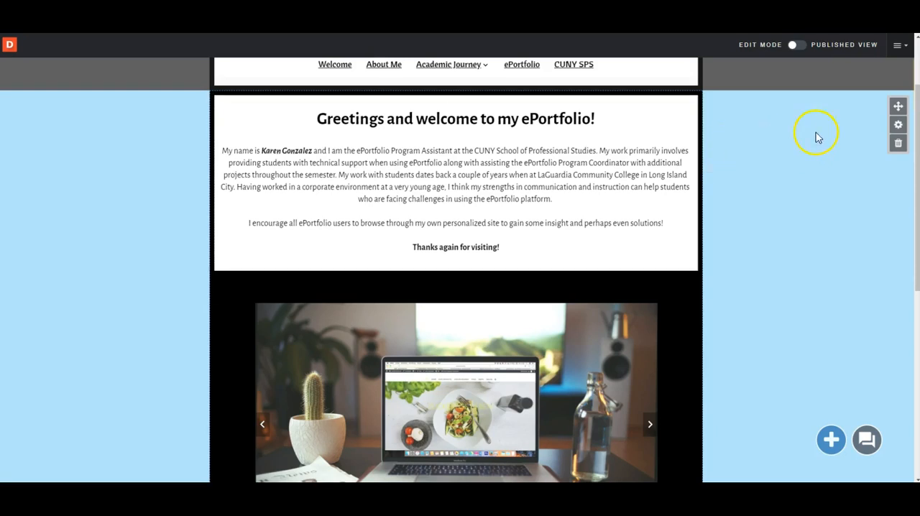
{"action": "scroll", "coordinate": [668, 288], "scroll_direction": "up", "scroll_amount": 1}
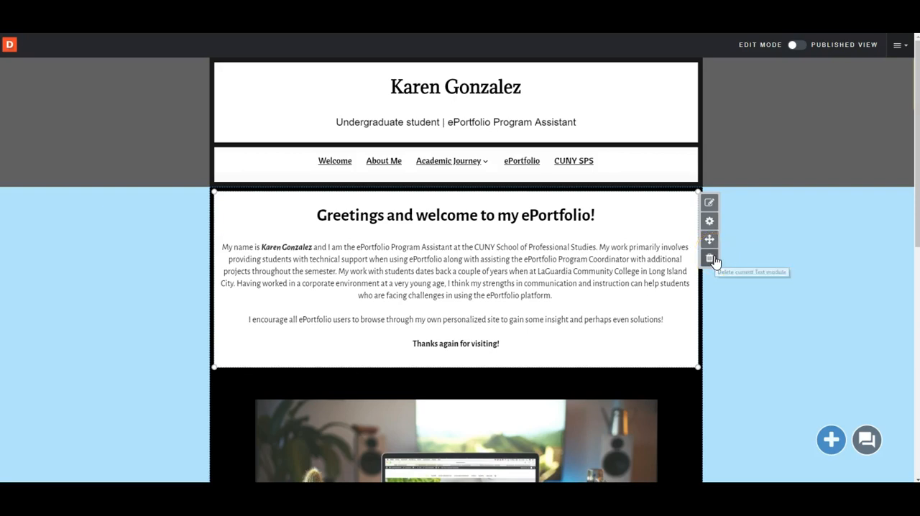
Open the greeting text for editing and turn on display of the module name "Title" in the module's settings
{"action": "left_click", "coordinate": [708, 202]}
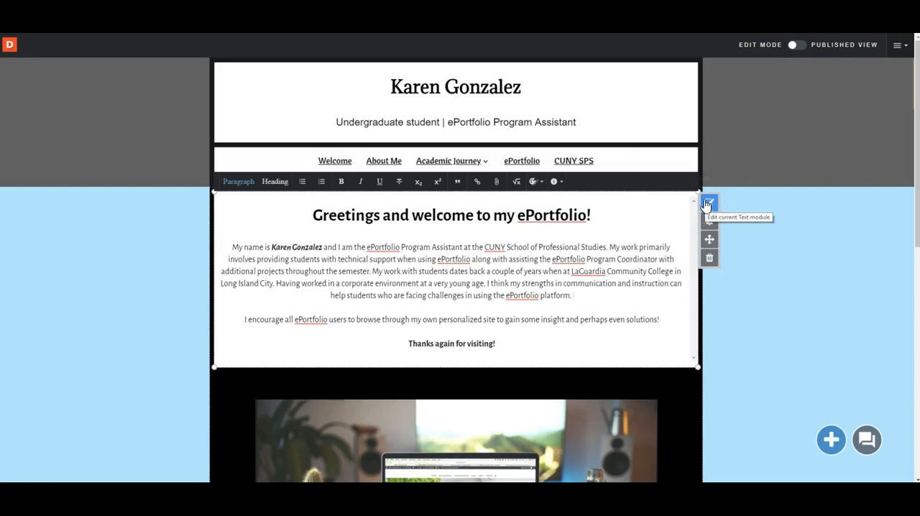
{"action": "left_click_drag", "start_coordinate": [649, 292], "coordinate": [522, 238]}
{"action": "left_click", "coordinate": [710, 221]}
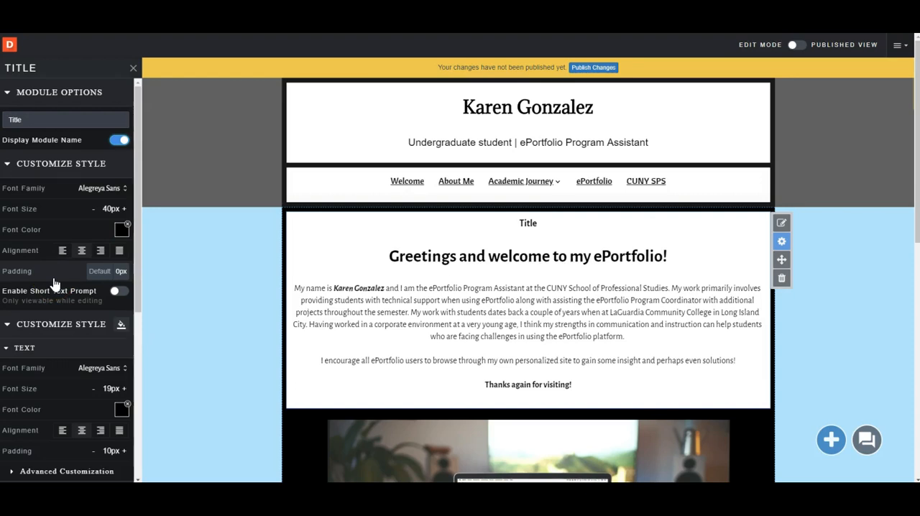
{"action": "left_click", "coordinate": [781, 241]}
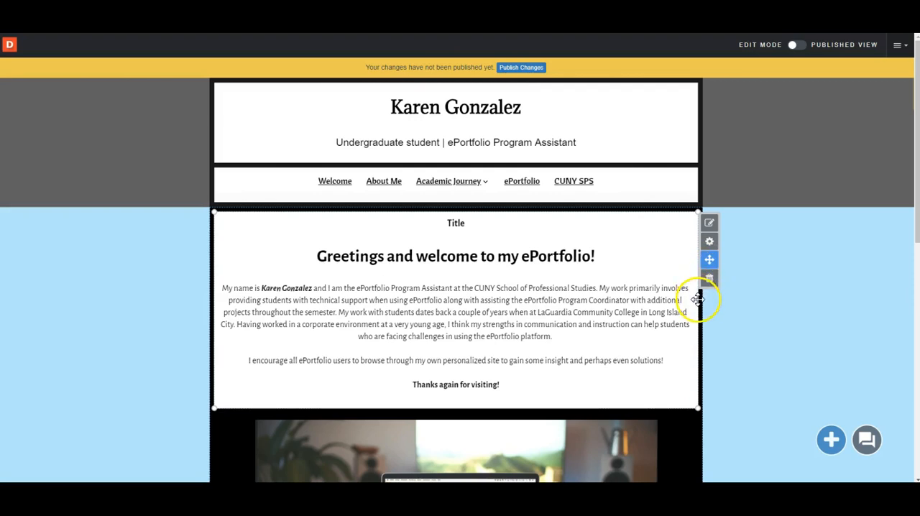
Shrink the greeting text module to a narrower box and auto-resize its height to fit the whole text
{"action": "left_click_drag", "start_coordinate": [697, 300], "coordinate": [517, 296]}
{"action": "left_click_drag", "start_coordinate": [557, 150], "coordinate": [532, 150]}
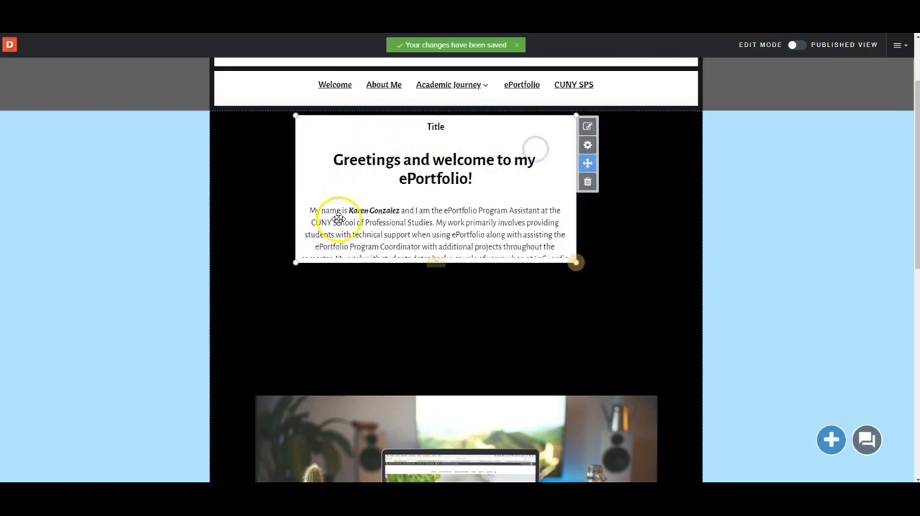
{"action": "left_click", "coordinate": [435, 266]}
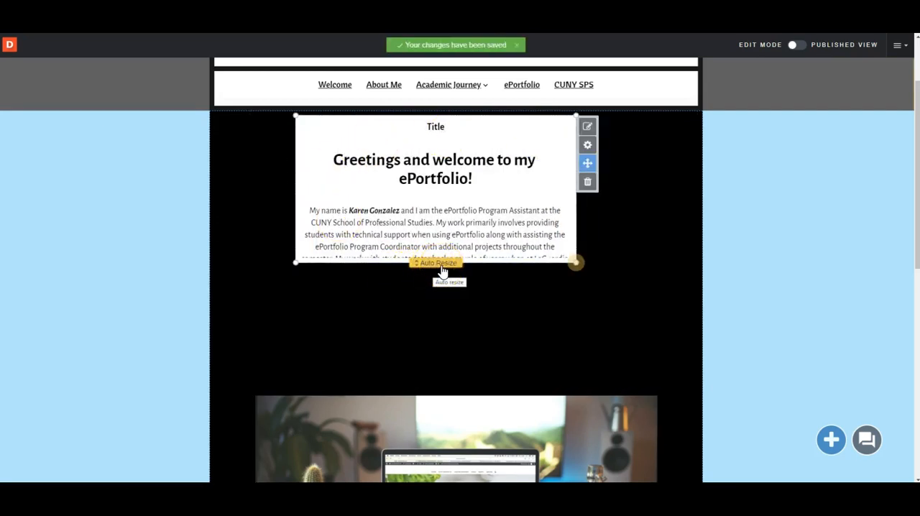
{"action": "left_click", "coordinate": [441, 266]}
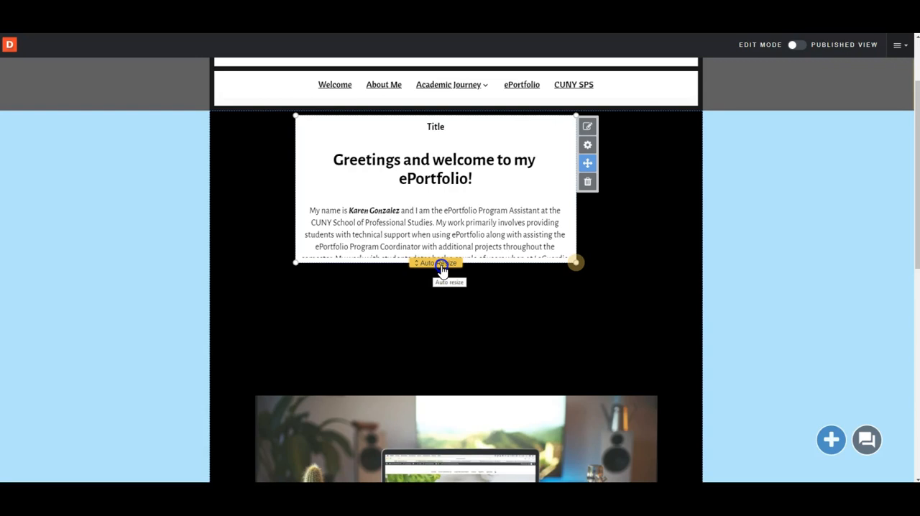
{"action": "left_click", "coordinate": [441, 264]}
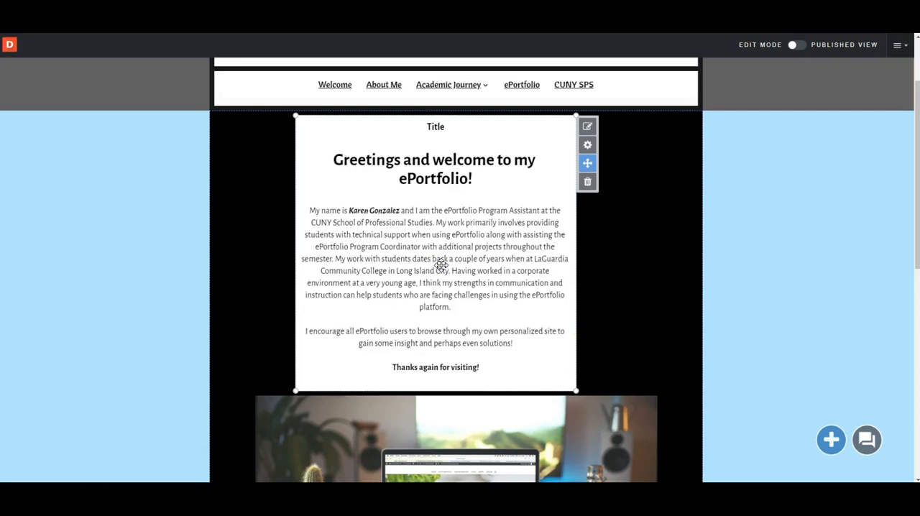
Widen the greeting text module in both directions to span the full width of the content area
{"action": "left_click_drag", "start_coordinate": [441, 265], "coordinate": [699, 266]}
{"action": "left_click_drag", "start_coordinate": [309, 228], "coordinate": [205, 223]}
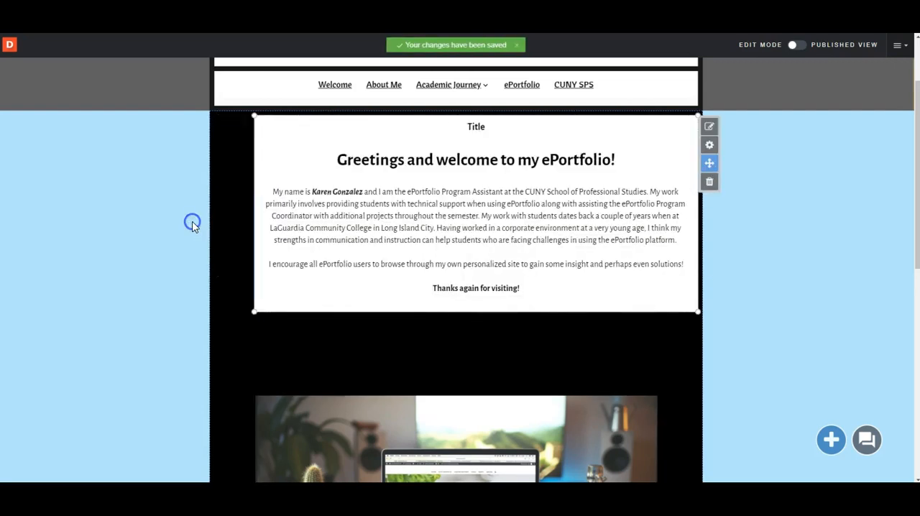
{"action": "left_click", "coordinate": [711, 188]}
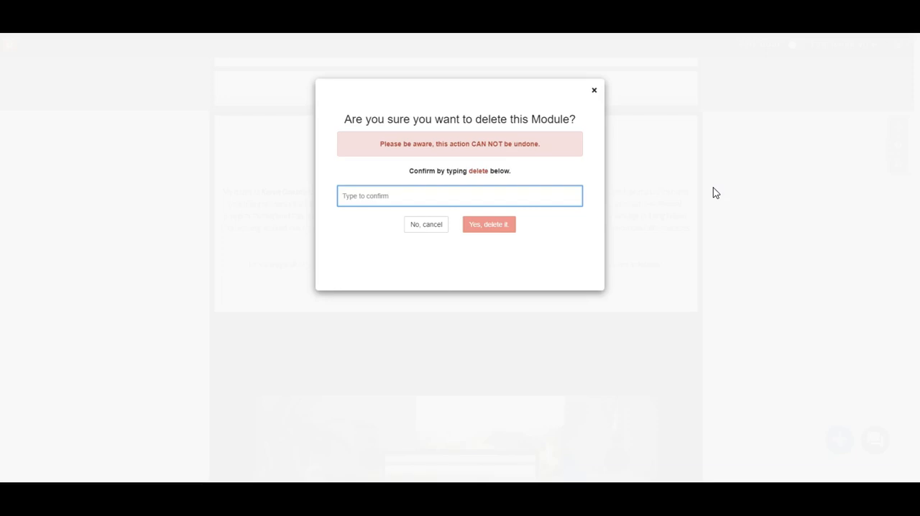
{"action": "type", "text": "delete"}
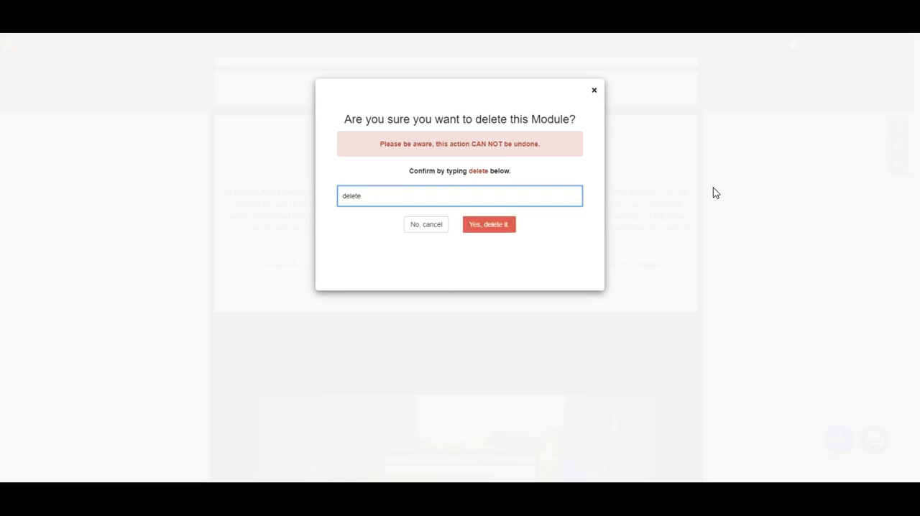
{"action": "left_click", "coordinate": [510, 225]}
{"action": "left_click", "coordinate": [425, 225]}
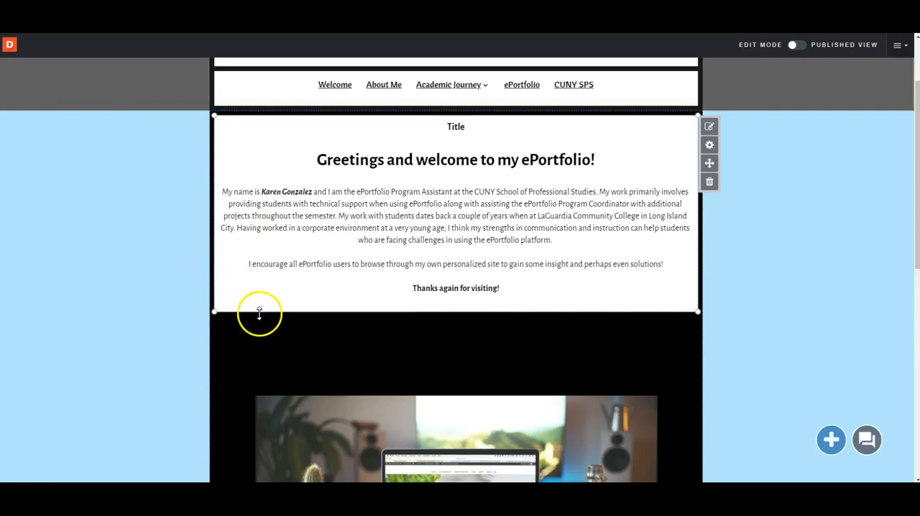
Resize the greeting text module to the left half of the content area, tall enough to hold all its text
{"action": "left_click_drag", "start_coordinate": [697, 311], "coordinate": [446, 398]}
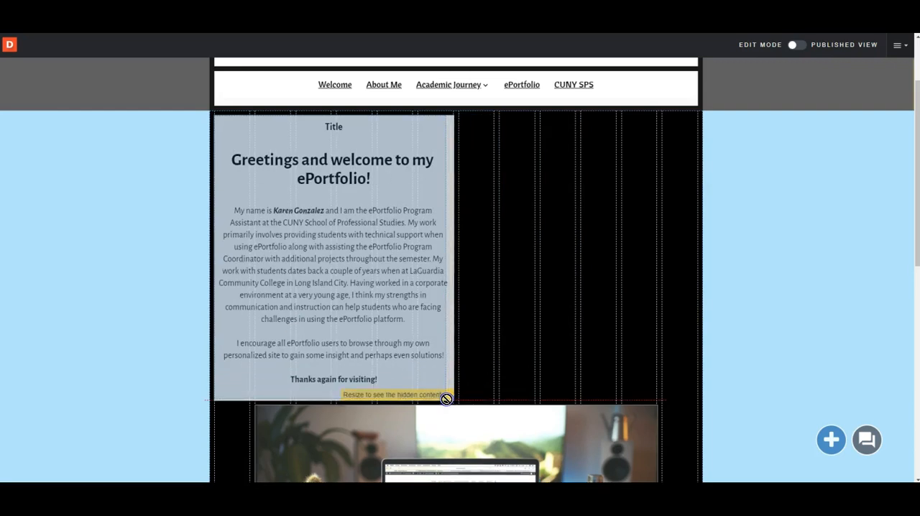
{"action": "left_click_drag", "start_coordinate": [446, 399], "coordinate": [450, 397]}
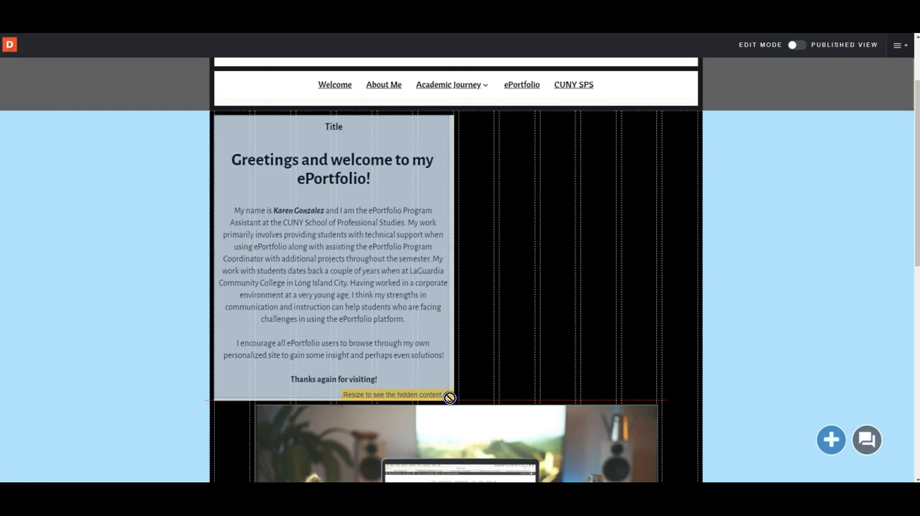
{"action": "left_click_drag", "start_coordinate": [449, 398], "coordinate": [449, 396]}
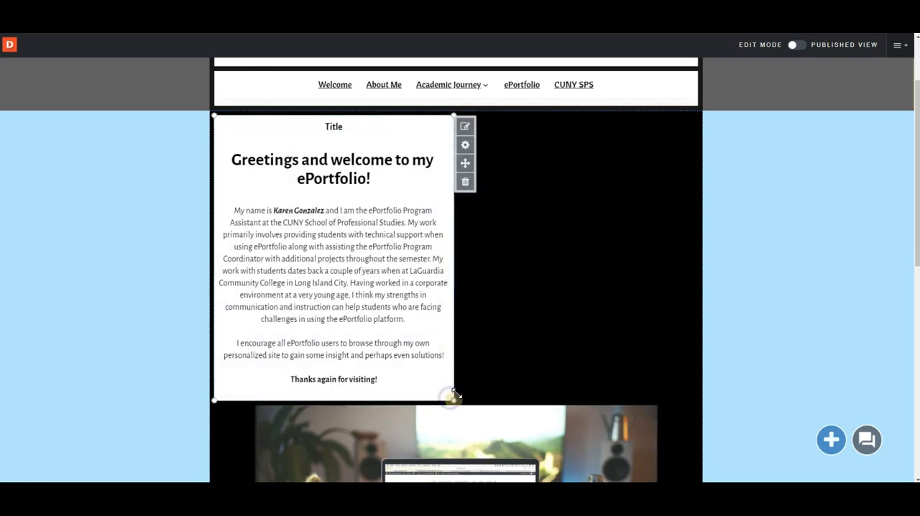
Shrink the image gallery module to about half its width and move it beside the greeting text in the right column
{"action": "scroll", "coordinate": [511, 349], "scroll_direction": "down", "scroll_amount": 2}
{"action": "scroll", "coordinate": [506, 355], "scroll_direction": "down", "scroll_amount": 1}
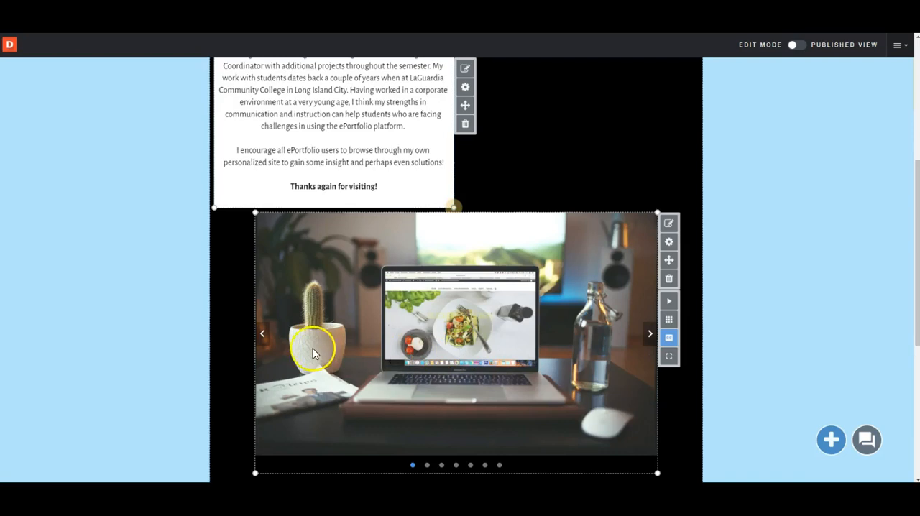
{"action": "mouse_move", "coordinate": [258, 374]}
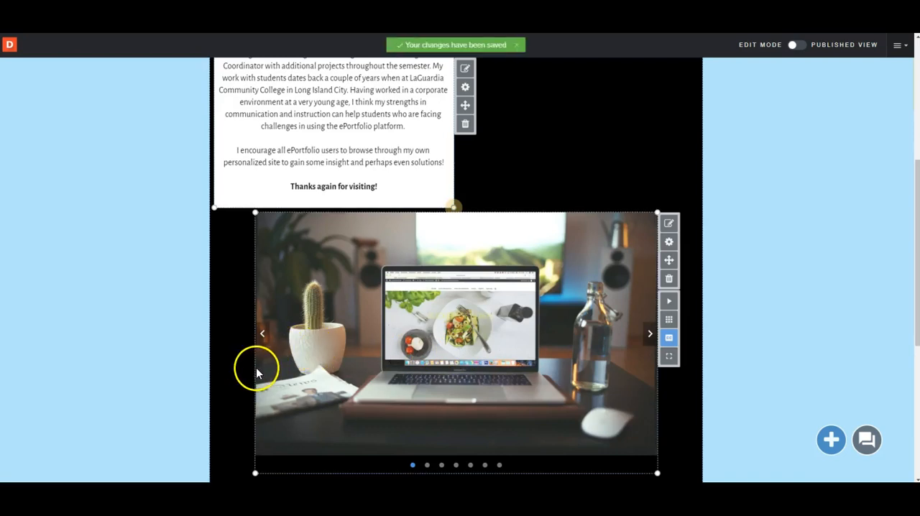
{"action": "left_click_drag", "start_coordinate": [263, 371], "coordinate": [454, 396]}
{"action": "mouse_move", "coordinate": [666, 292]}
{"action": "left_click_drag", "start_coordinate": [669, 262], "coordinate": [593, 169]}
{"action": "left_click_drag", "start_coordinate": [588, 278], "coordinate": [585, 174]}
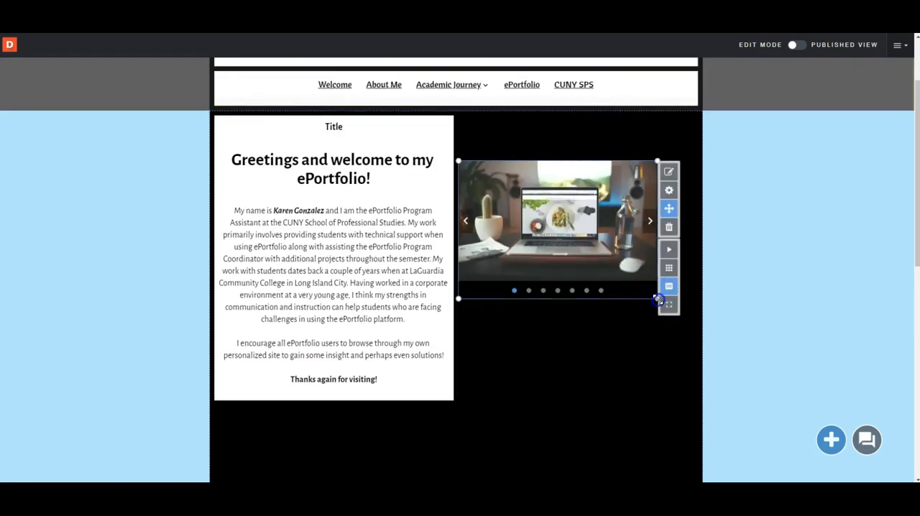
Enlarge the image gallery to fill the right column's width and align its top edge with the greeting text module
{"action": "left_click_drag", "start_coordinate": [675, 325], "coordinate": [717, 360]}
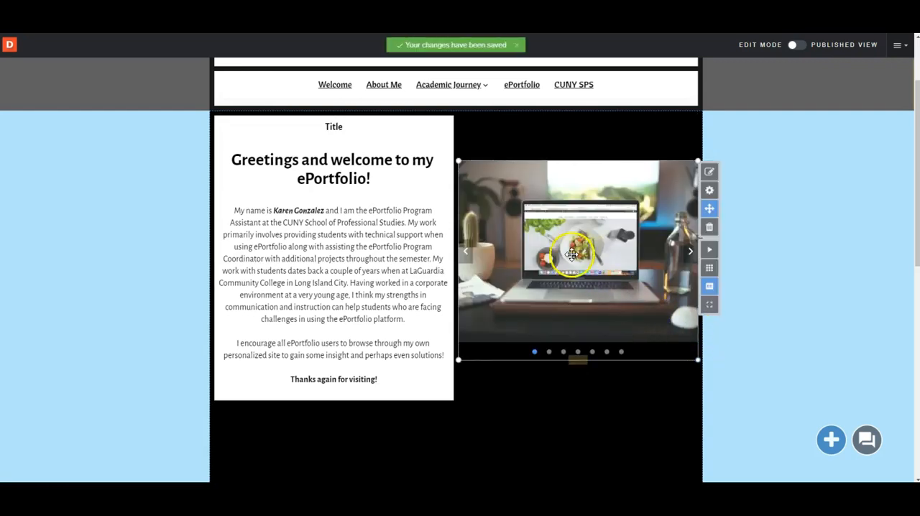
{"action": "left_click", "coordinate": [441, 131]}
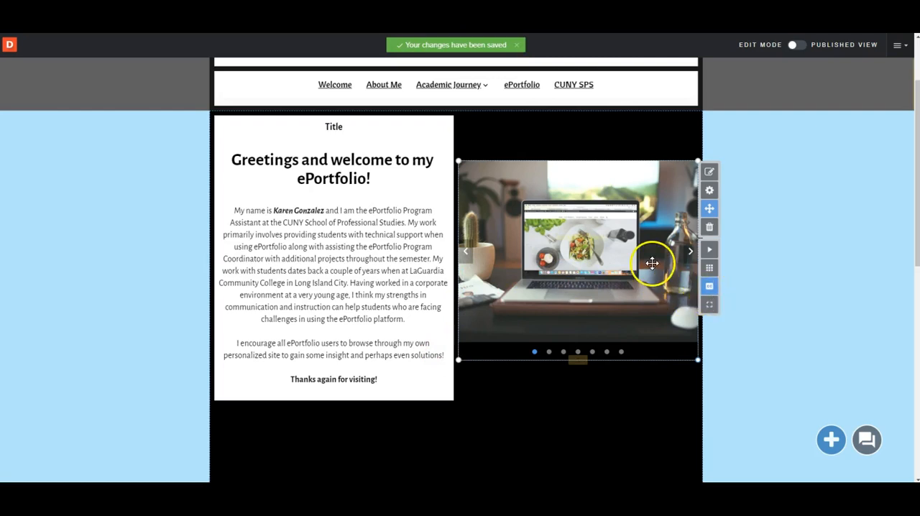
{"action": "left_click_drag", "start_coordinate": [652, 263], "coordinate": [649, 252]}
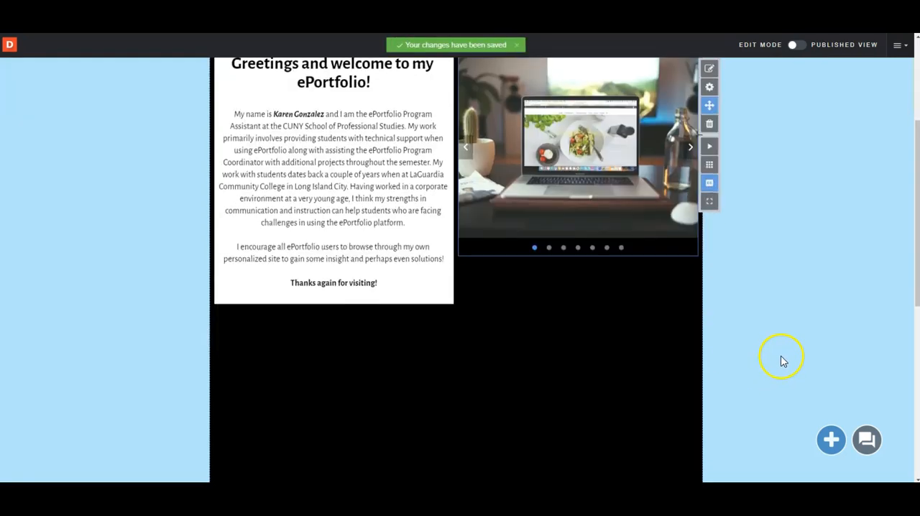
{"action": "scroll", "coordinate": [787, 250], "scroll_direction": "down", "scroll_amount": 2}
{"action": "scroll", "coordinate": [786, 243], "scroll_direction": "up", "scroll_amount": 2}
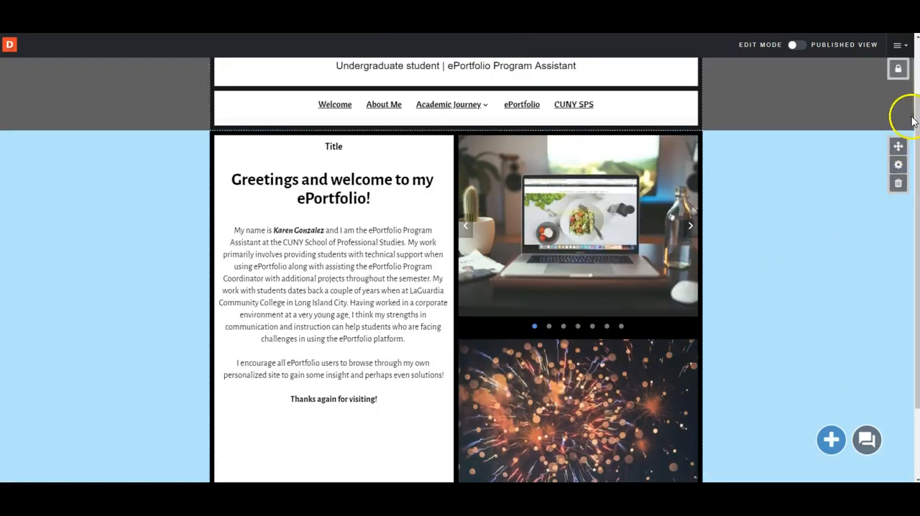
{"action": "left_click_drag", "start_coordinate": [917, 105], "coordinate": [918, 131]}
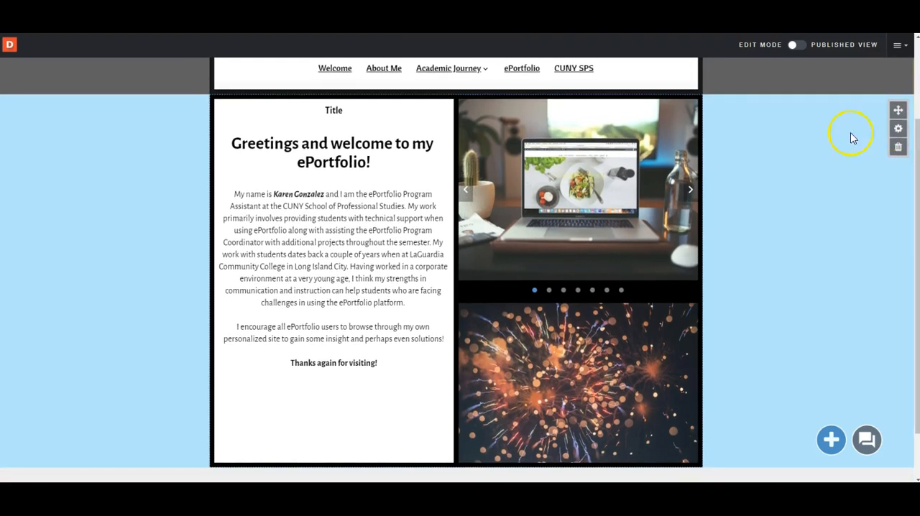
Set the welcome slide's bottom layer background to light green and reduce its color opacity to 35%
{"action": "left_click", "coordinate": [678, 175]}
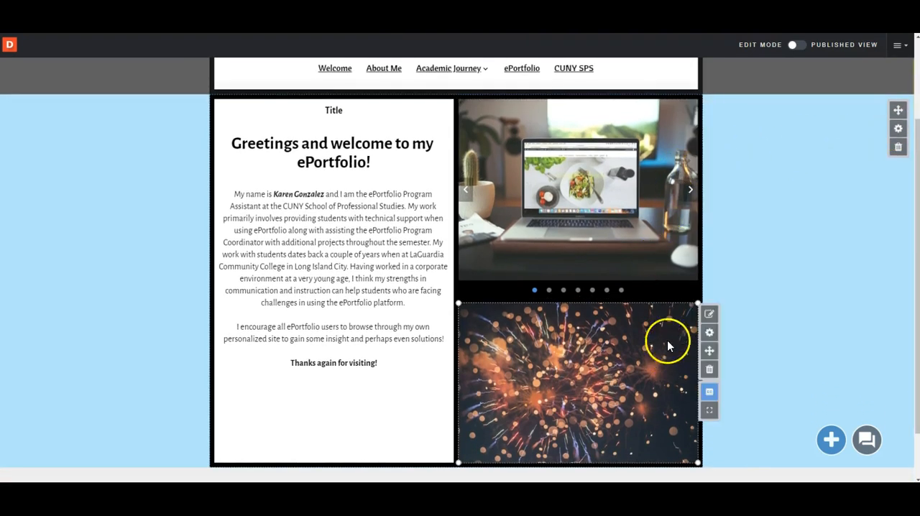
{"action": "left_click", "coordinate": [895, 137]}
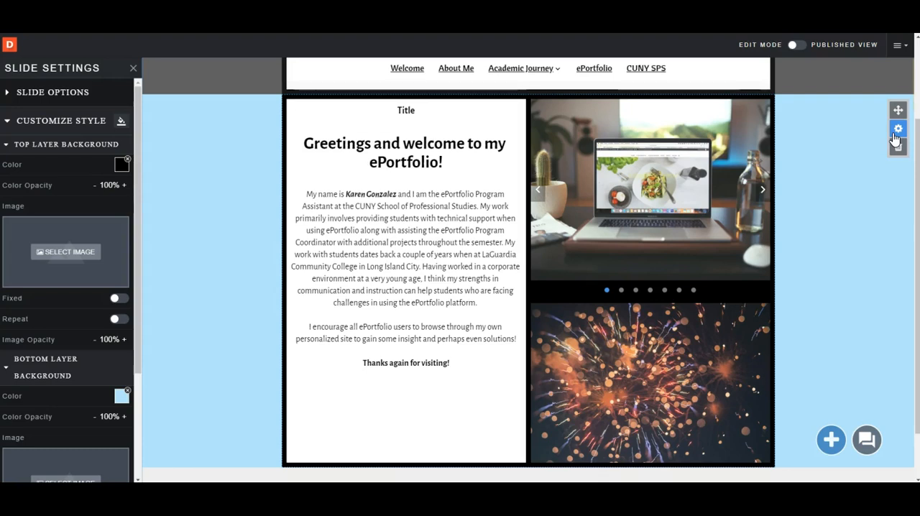
{"action": "left_click", "coordinate": [893, 135]}
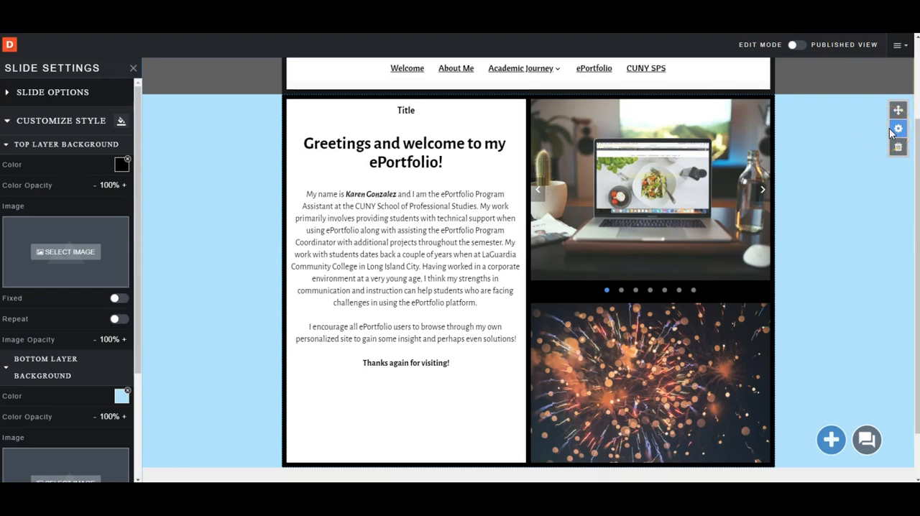
{"action": "scroll", "coordinate": [113, 237], "scroll_direction": "down", "scroll_amount": 2}
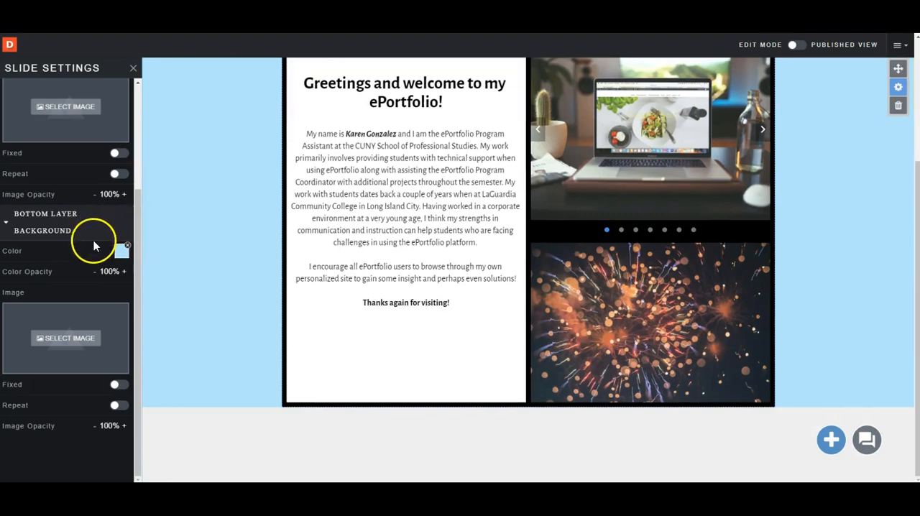
{"action": "left_click", "coordinate": [121, 250]}
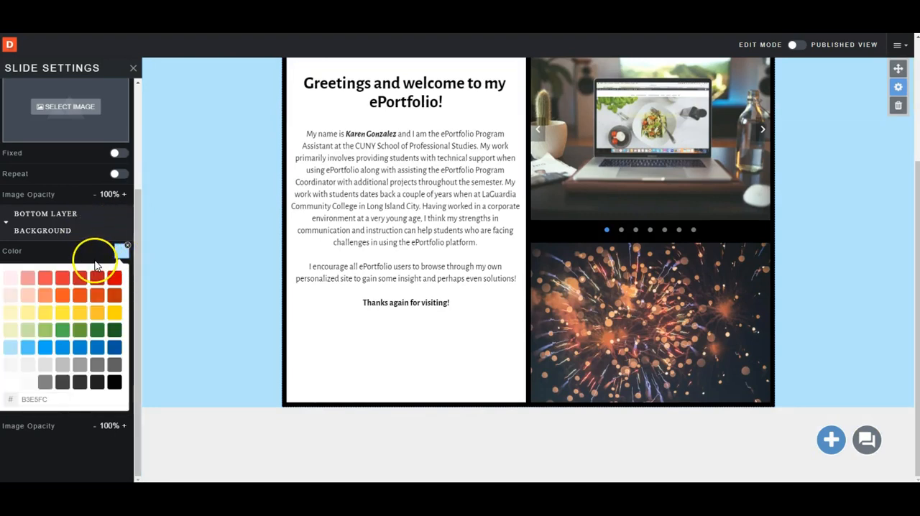
{"action": "left_click", "coordinate": [45, 330]}
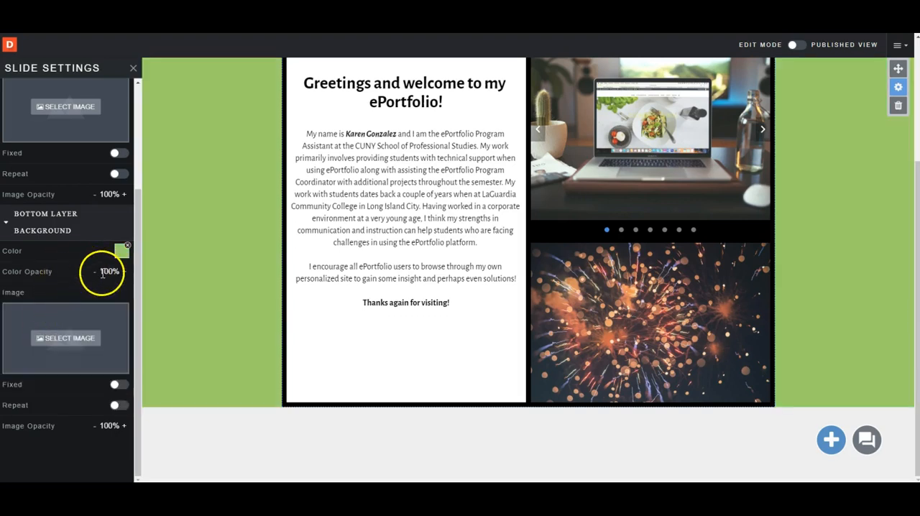
{"action": "left_click", "coordinate": [106, 272]}
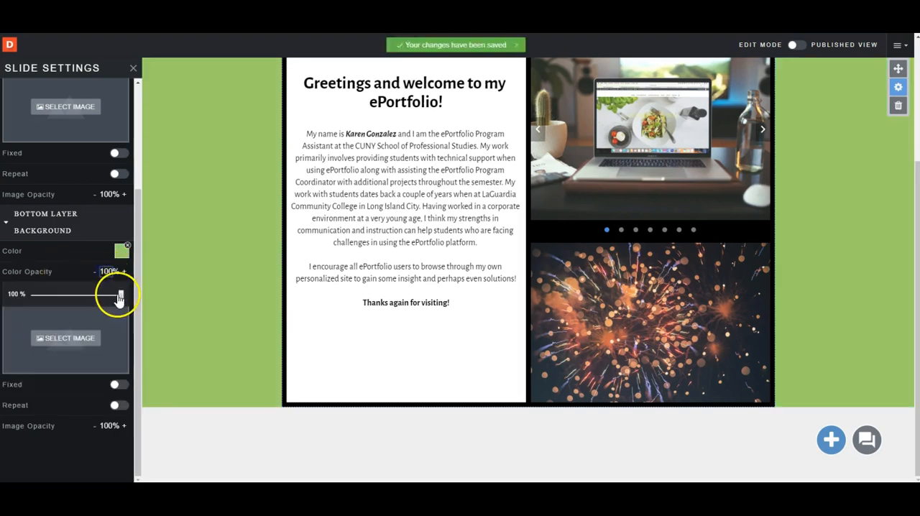
{"action": "left_click_drag", "start_coordinate": [121, 295], "coordinate": [63, 295]}
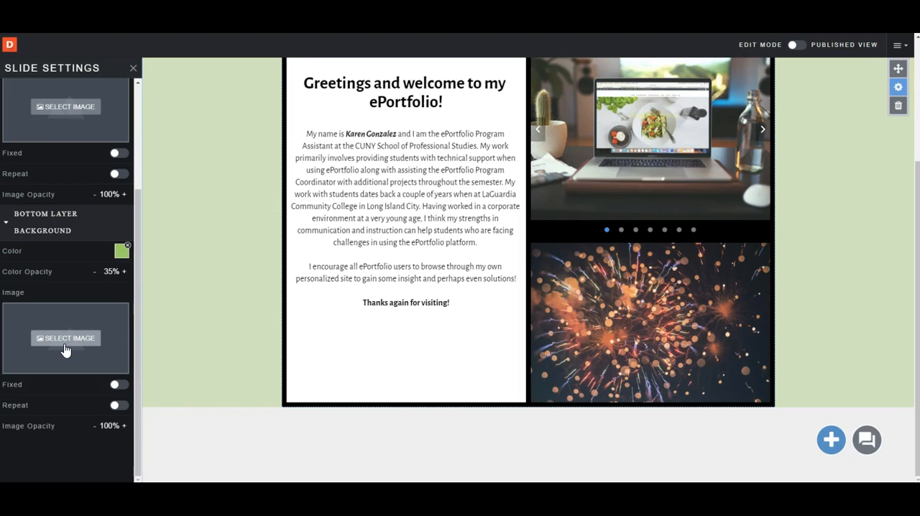
Change the welcome slide's top layer background color to dark blue and review the restyled page
{"action": "scroll", "coordinate": [65, 350], "scroll_direction": "up", "scroll_amount": 2}
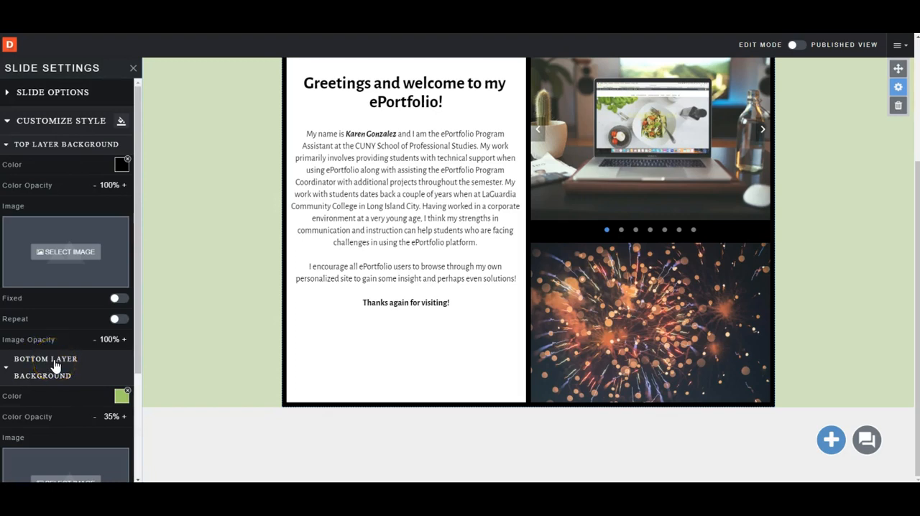
{"action": "scroll", "coordinate": [47, 368], "scroll_direction": "down", "scroll_amount": 1}
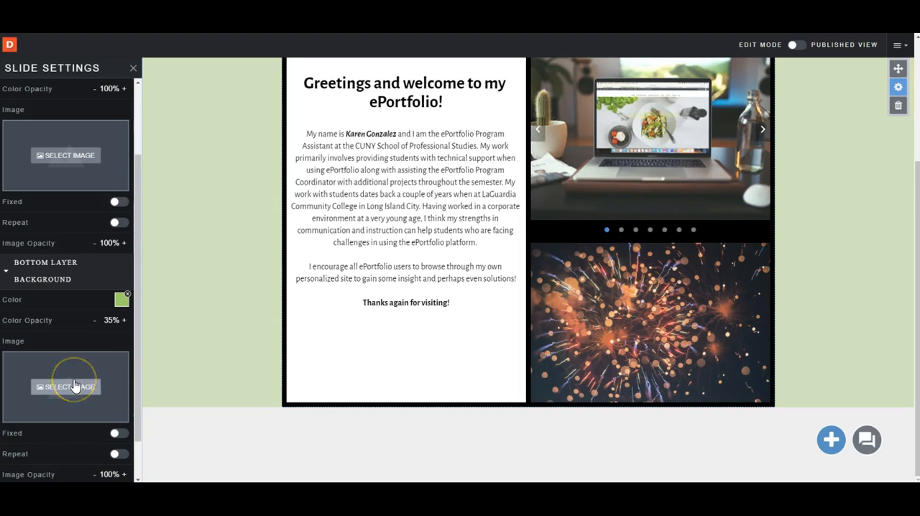
{"action": "scroll", "coordinate": [74, 386], "scroll_direction": "up", "scroll_amount": 2}
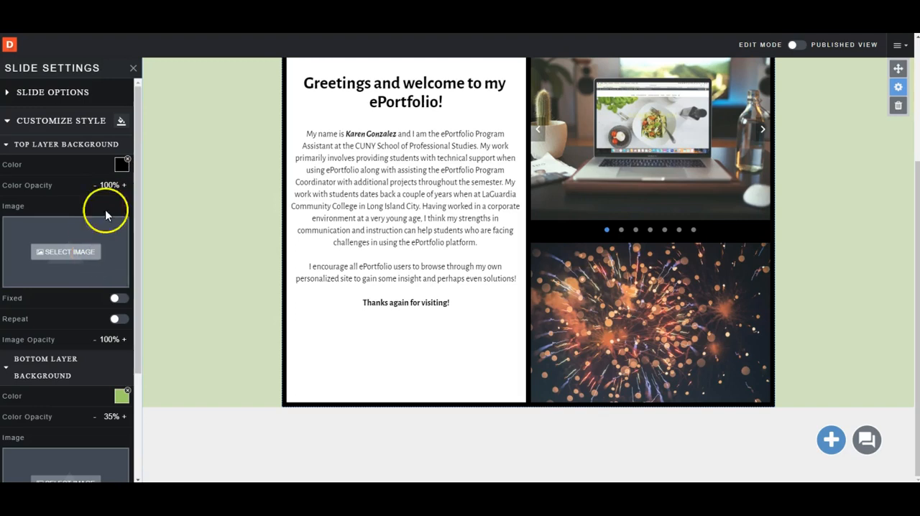
{"action": "left_click", "coordinate": [121, 165]}
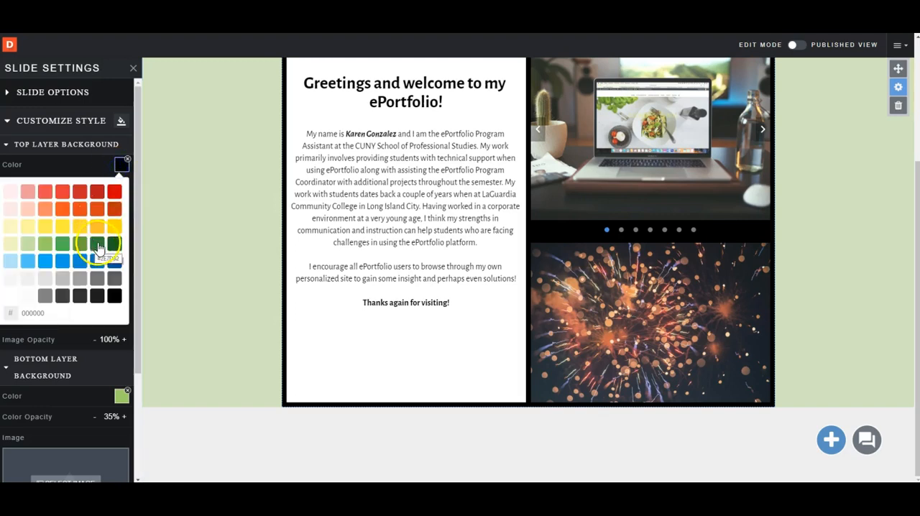
{"action": "left_click", "coordinate": [112, 261]}
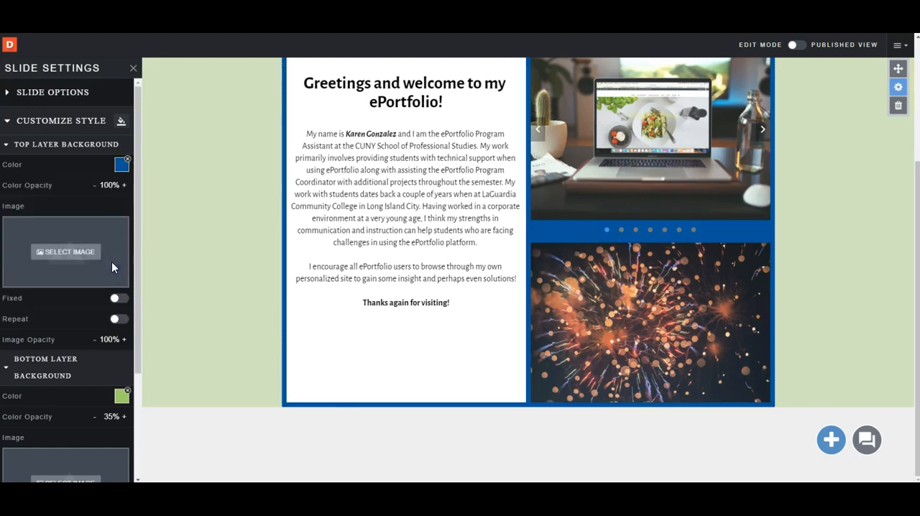
{"action": "scroll", "coordinate": [184, 269], "scroll_direction": "up", "scroll_amount": 2}
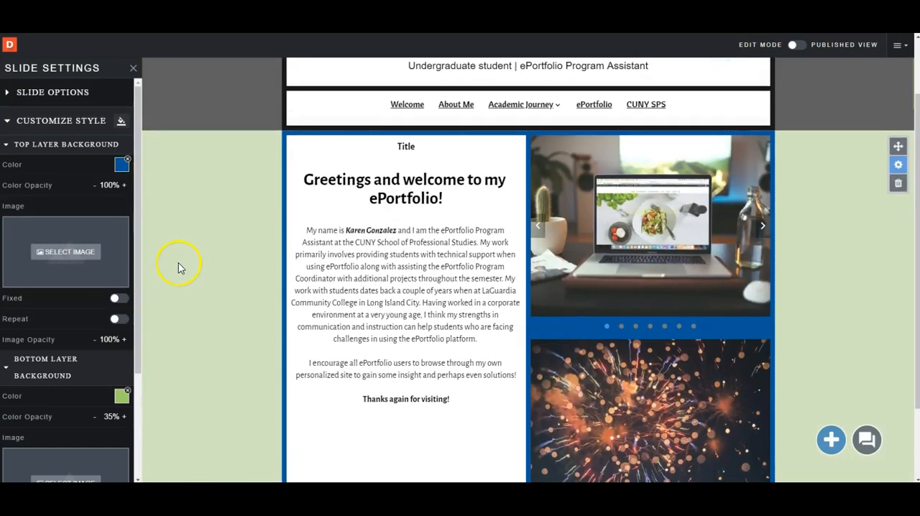
{"action": "scroll", "coordinate": [29, 244], "scroll_direction": "down", "scroll_amount": 2}
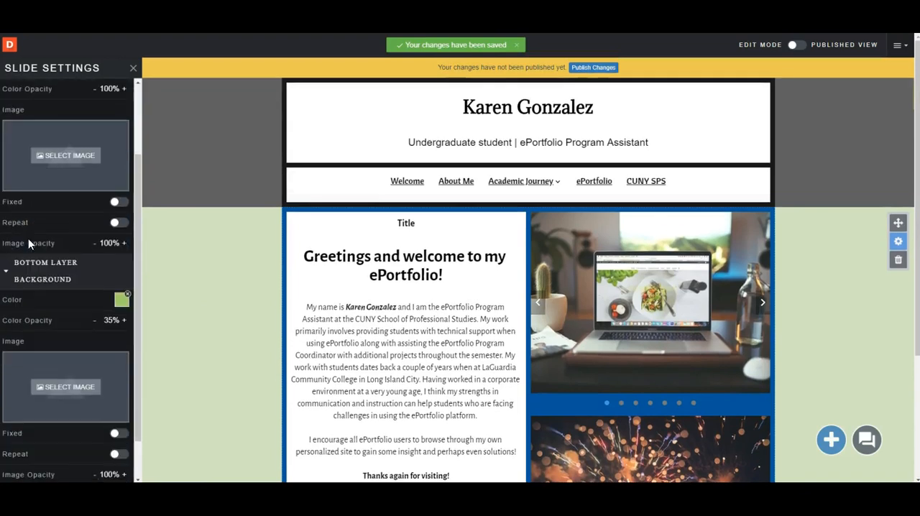
{"action": "scroll", "coordinate": [180, 259], "scroll_direction": "down", "scroll_amount": 2}
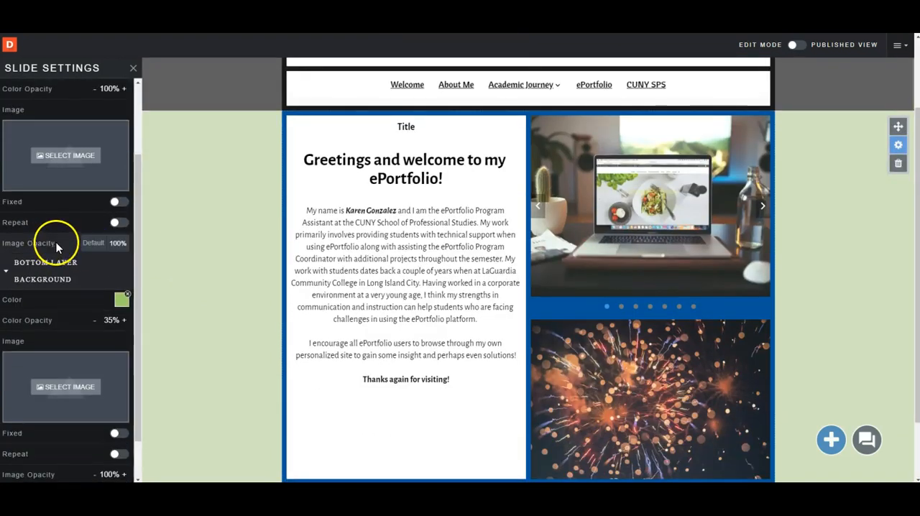